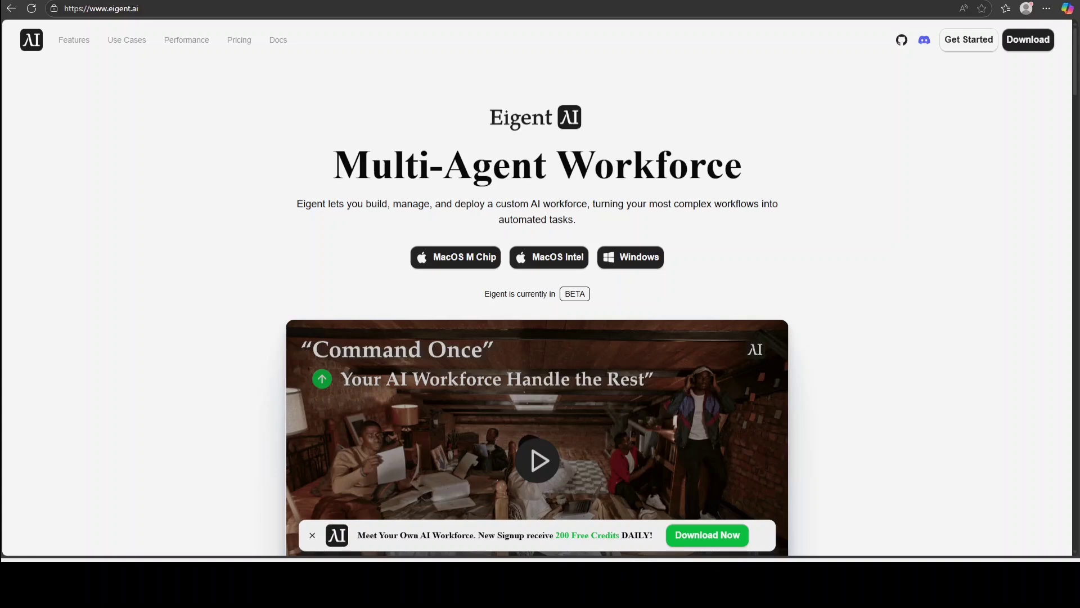
# Choose the Windows download of Eigent and review the Cloud Service pricing plans.
pyautogui.click(634, 259)
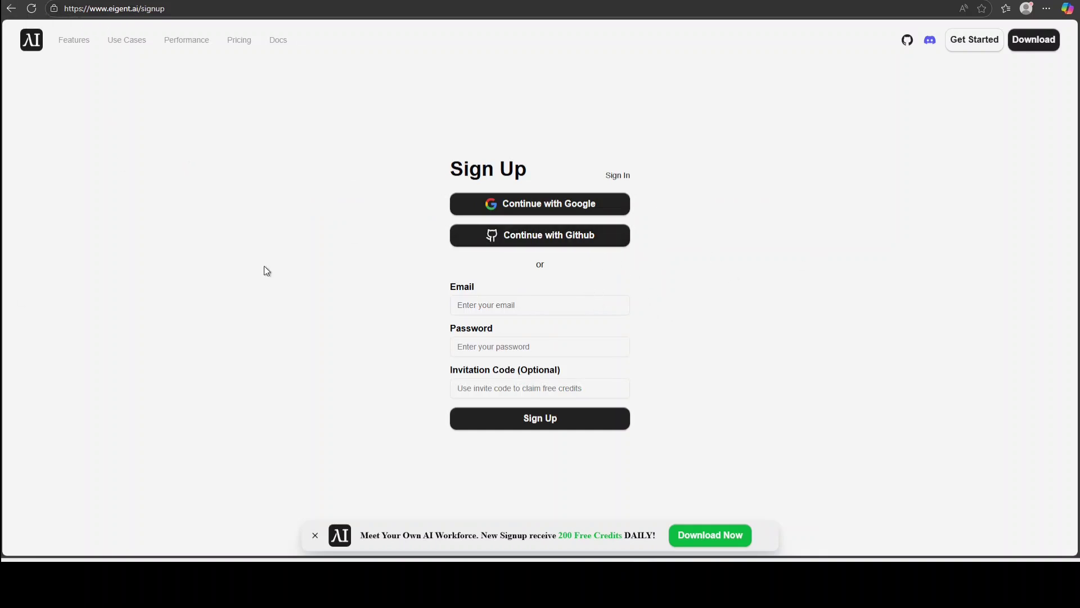
pyautogui.hotkey('alt', 'Left')
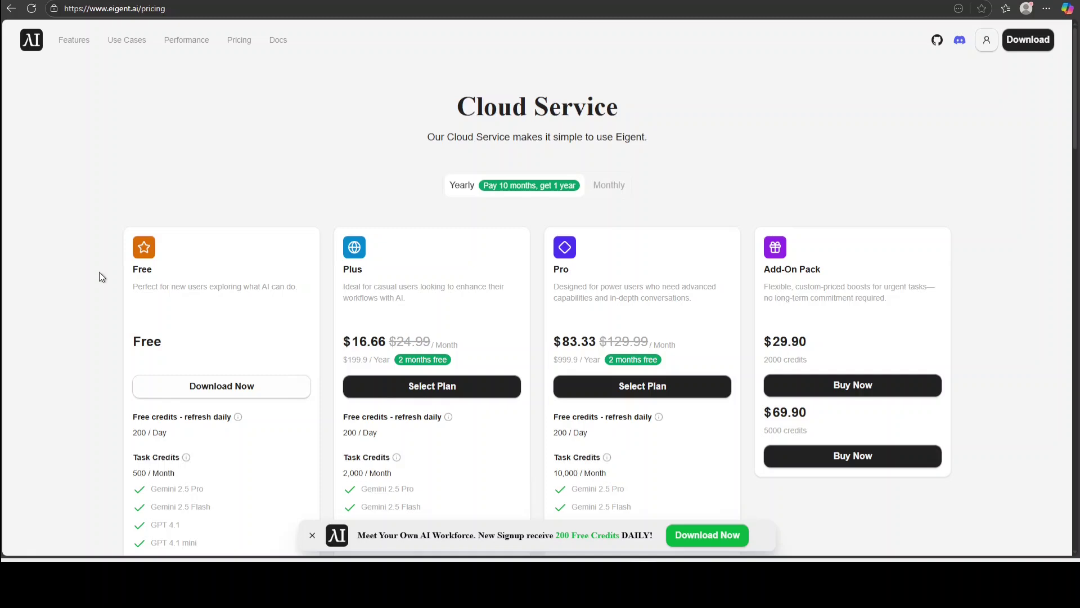
pyautogui.scroll(-5, 99, 275)
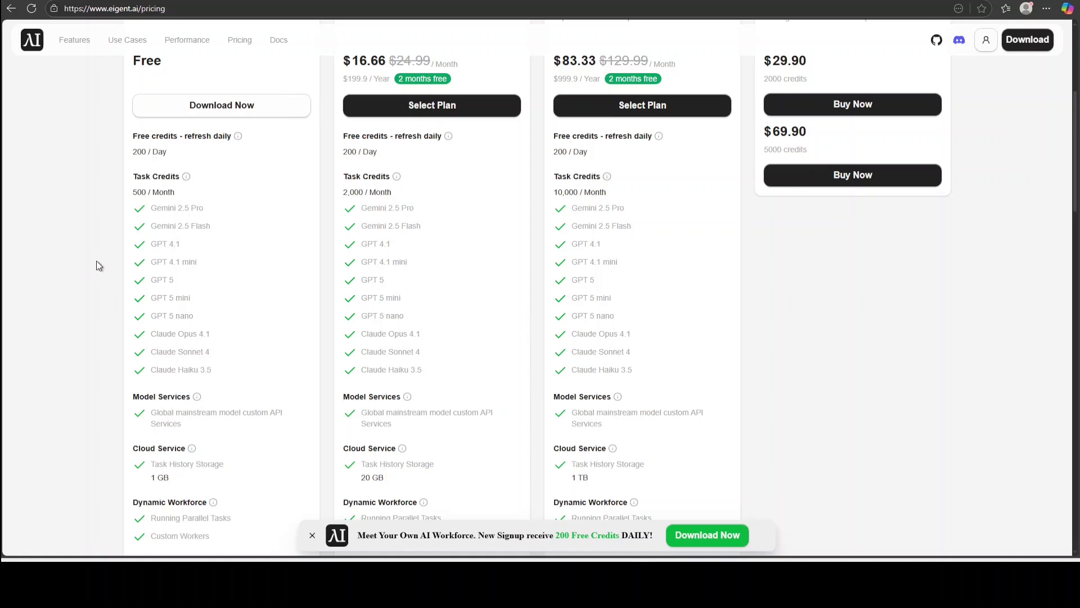
pyautogui.hotkey('ctrl', 'Tab')
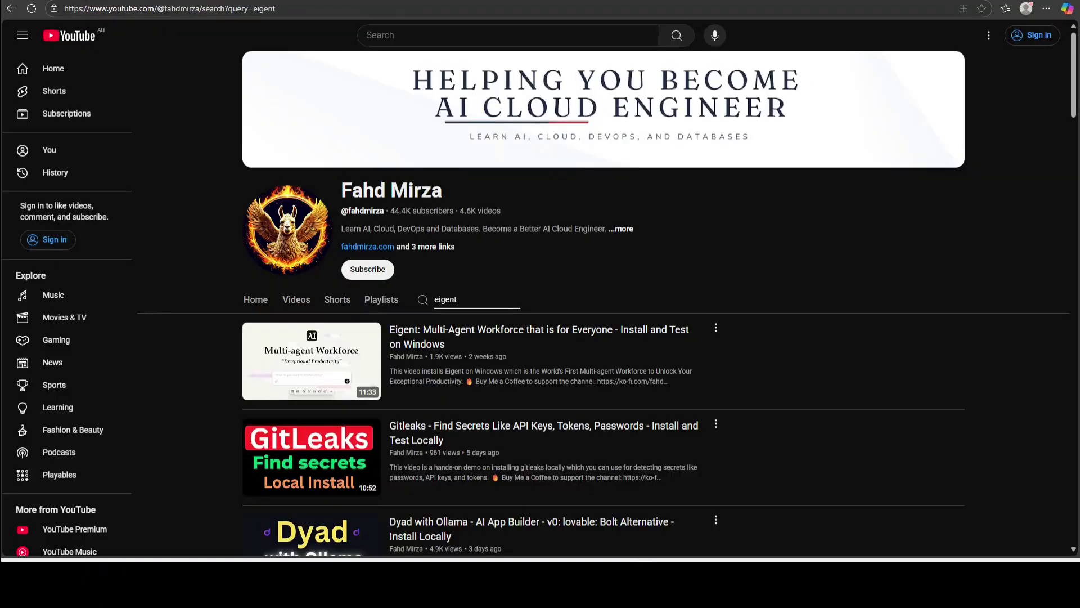
# Install Eigent in the default destination folder and finish the setup with Run Eigent enabled.
pyautogui.hotkey('ctrl', 'Tab')
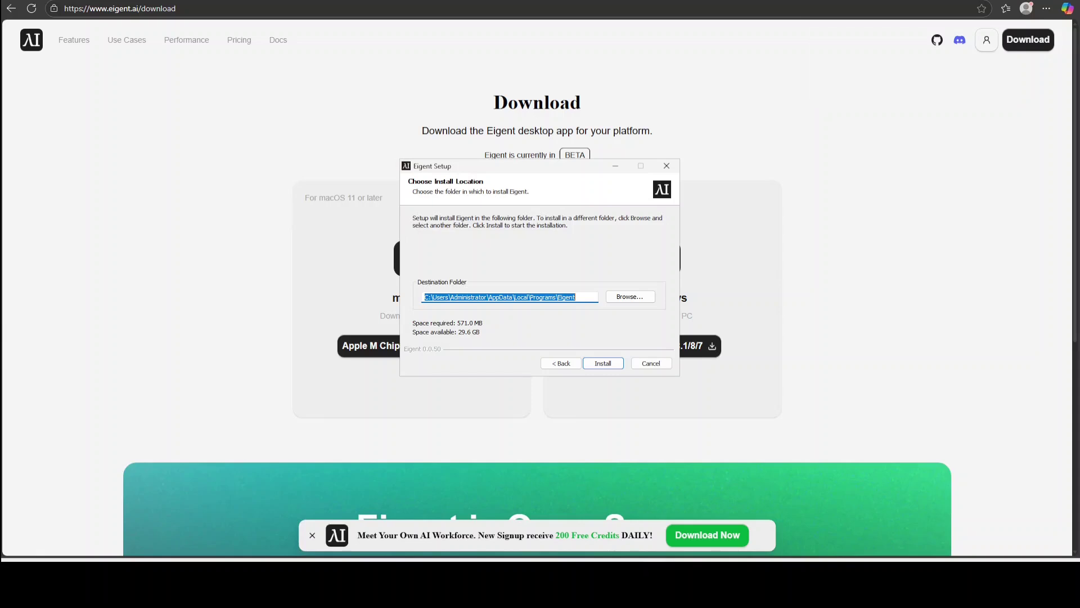
pyautogui.press('Return')
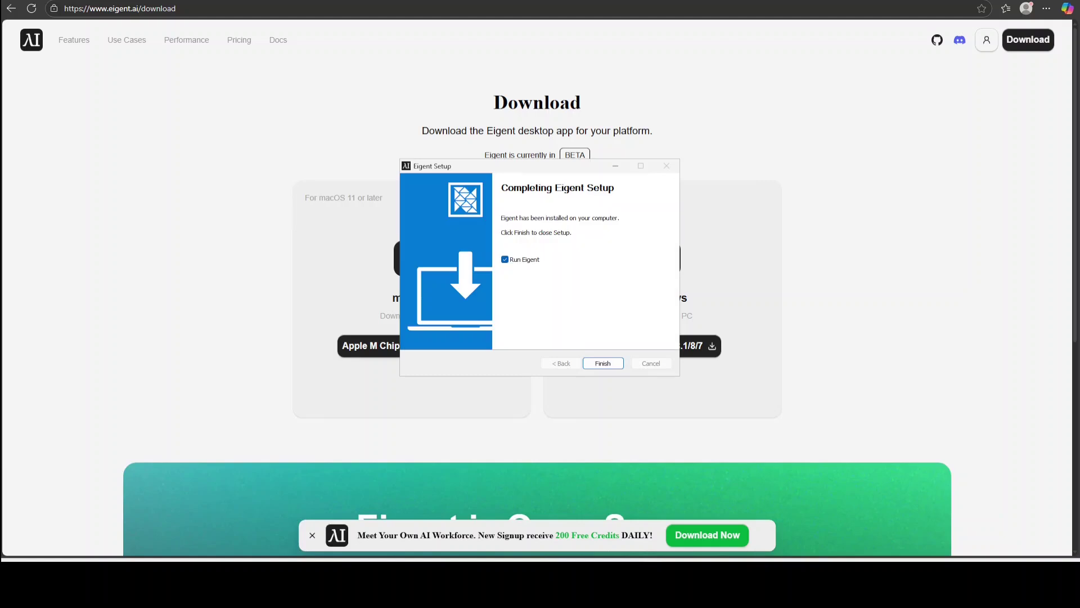
pyautogui.click(603, 364)
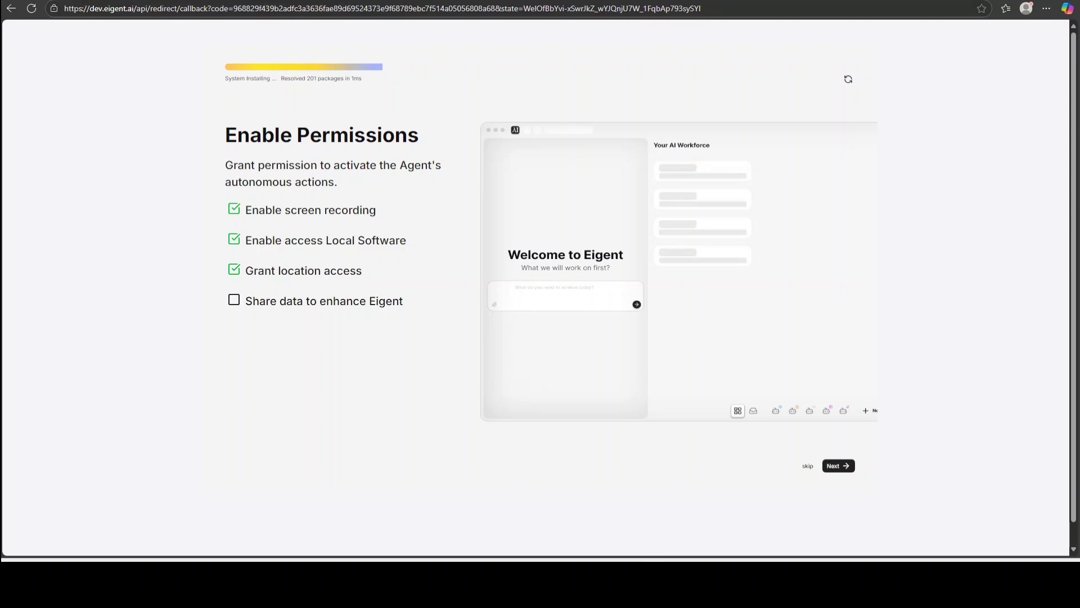
# Enable sharing data to enhance Eigent in the permissions setup and maximize the Eigent window.
pyautogui.click(233, 301)
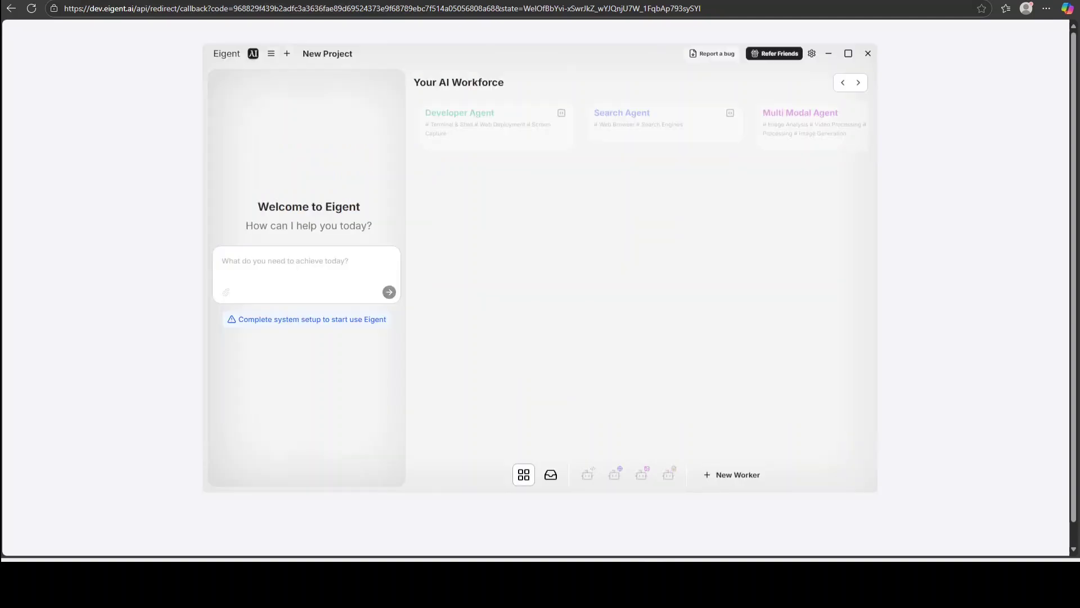
pyautogui.click(849, 54)
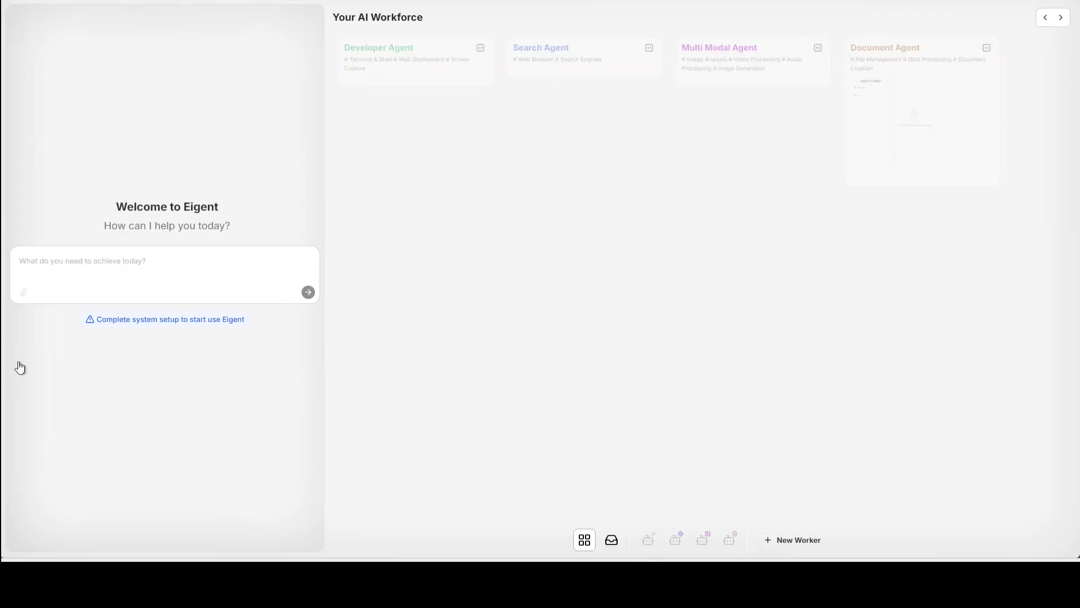
pyautogui.moveTo(3, 369)
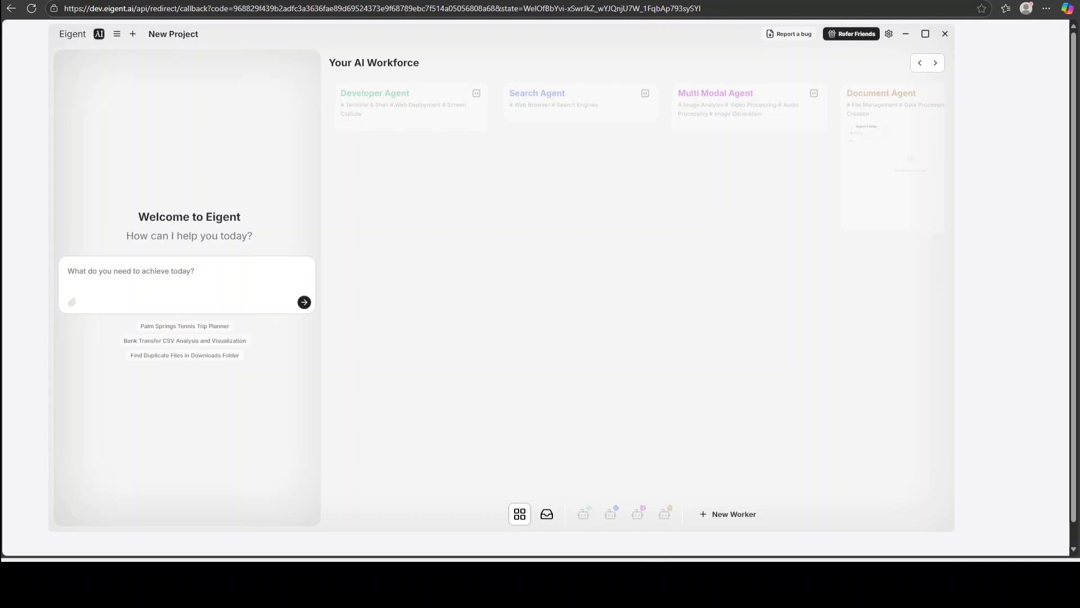
# Look through the Models settings and the selectable model types of the Eigent Cloud Version.
pyautogui.click(889, 35)
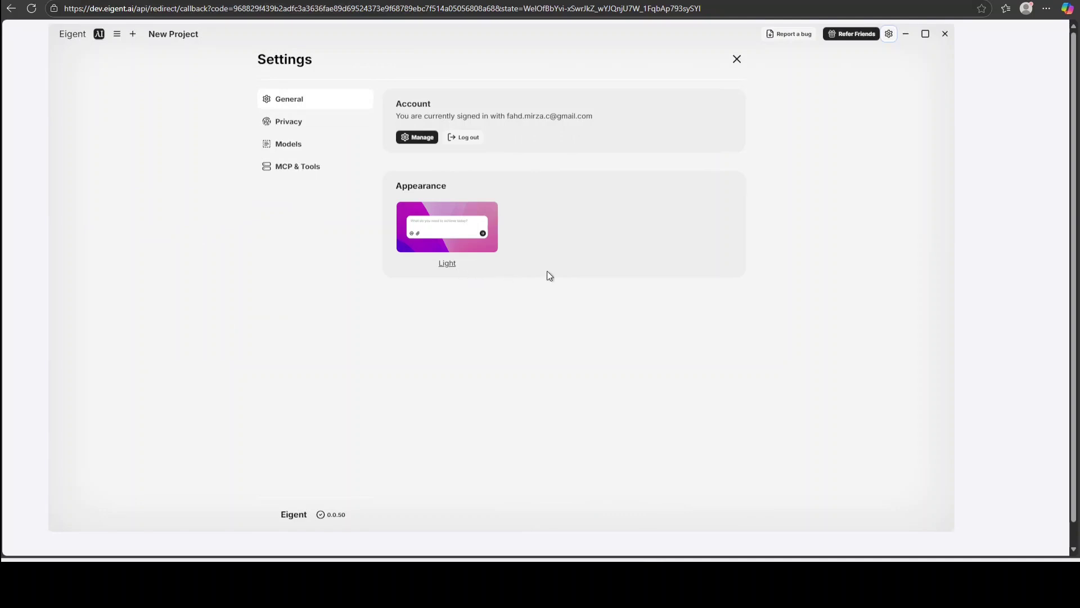
pyautogui.click(291, 144)
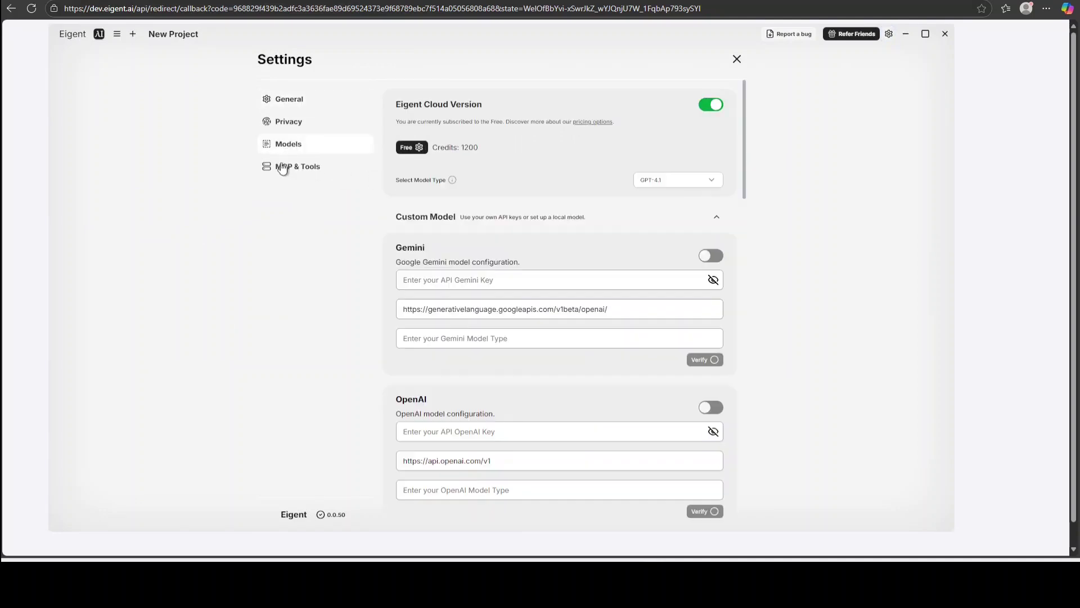
pyautogui.click(671, 181)
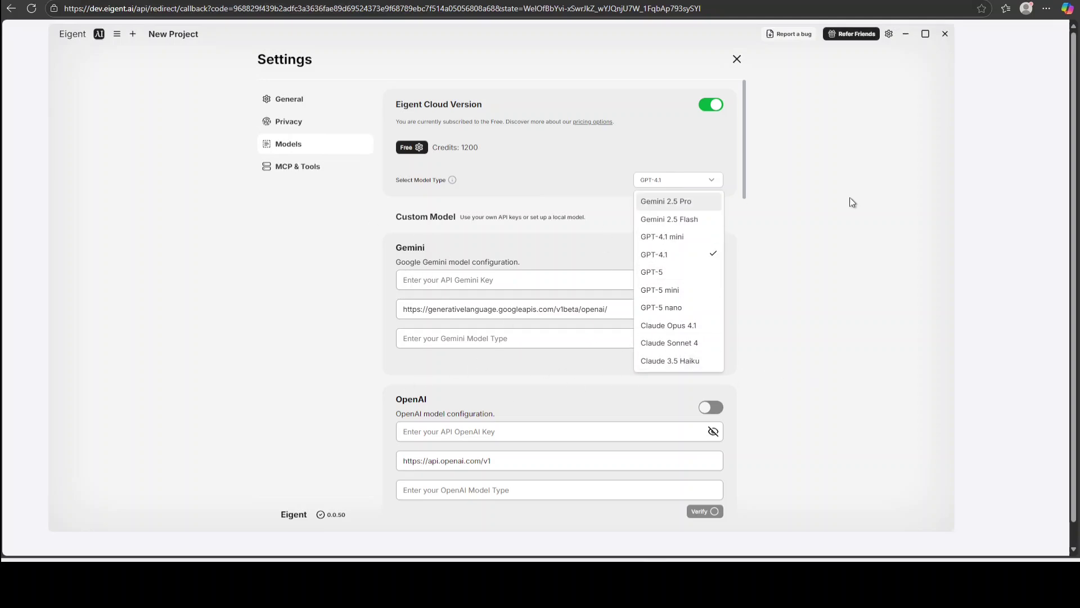
pyautogui.click(812, 221)
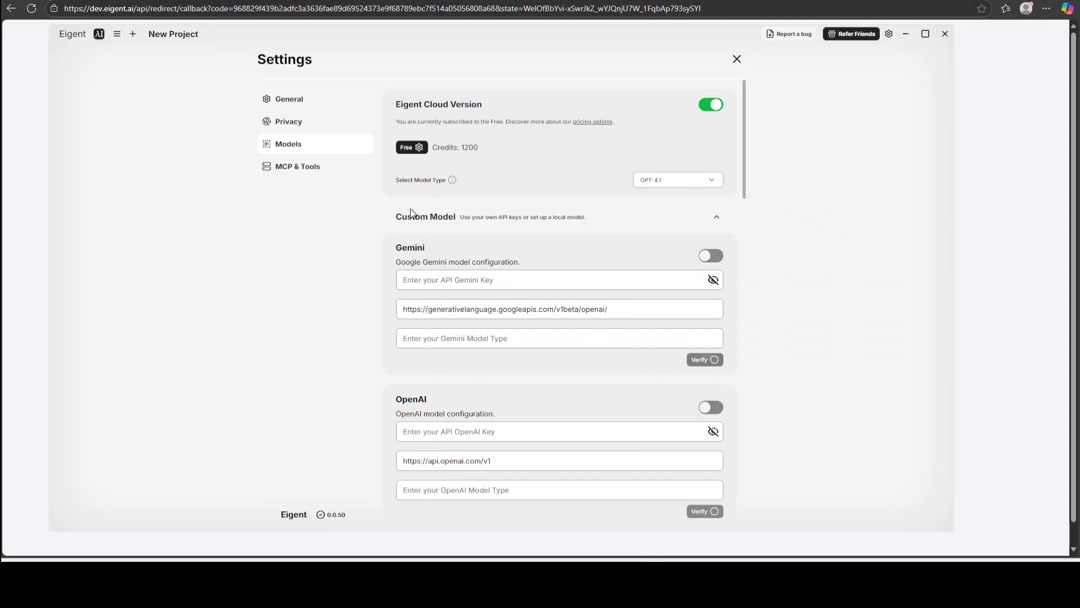
# Review the MCP & Tools settings and the key fields of the Search (Google and Exa) toolkit, cancelling its configuration.
pyautogui.click(296, 168)
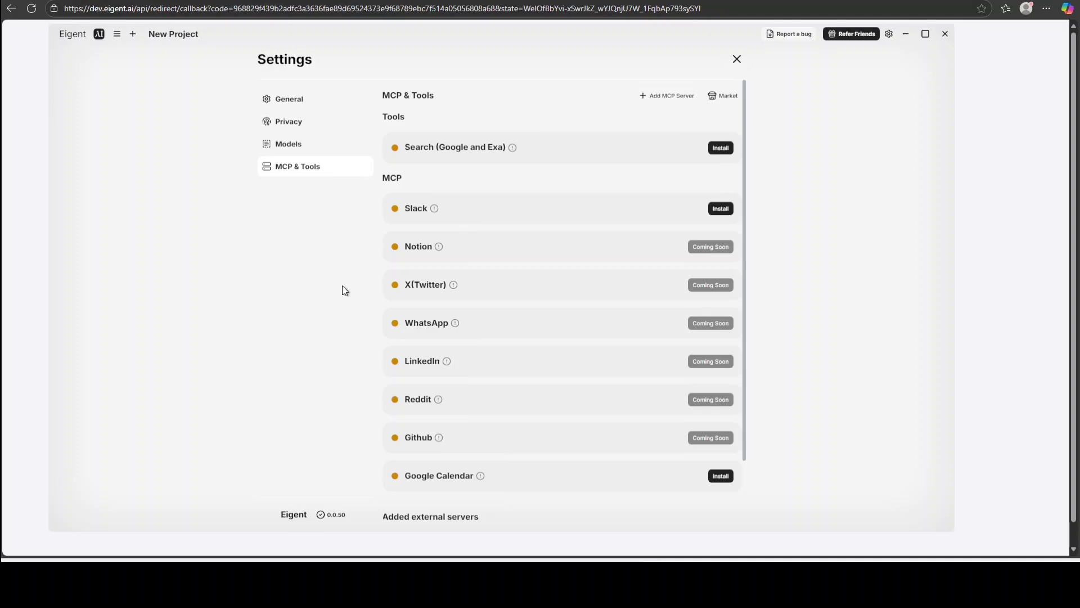
pyautogui.scroll(-2, 471, 272)
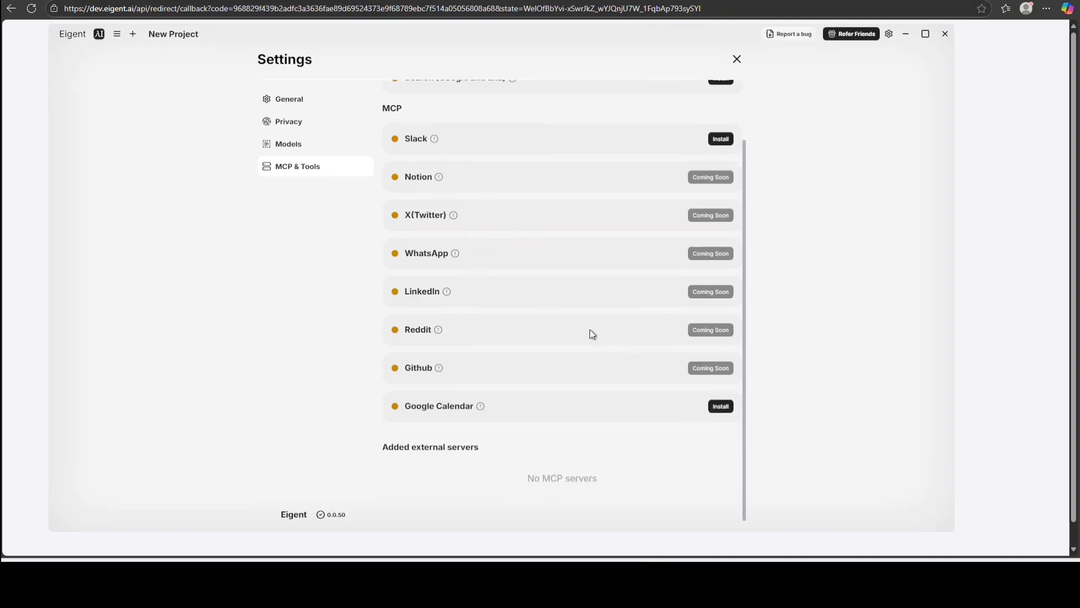
pyautogui.scroll(2, 609, 382)
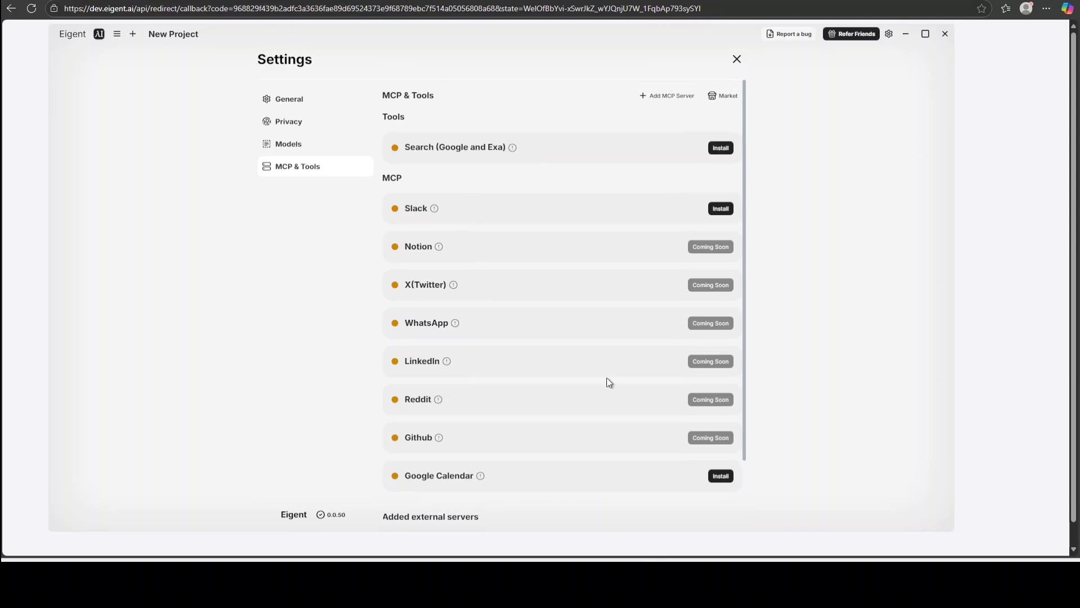
pyautogui.scroll(-2, 607, 381)
pyautogui.scroll(2, 551, 422)
pyautogui.click(713, 148)
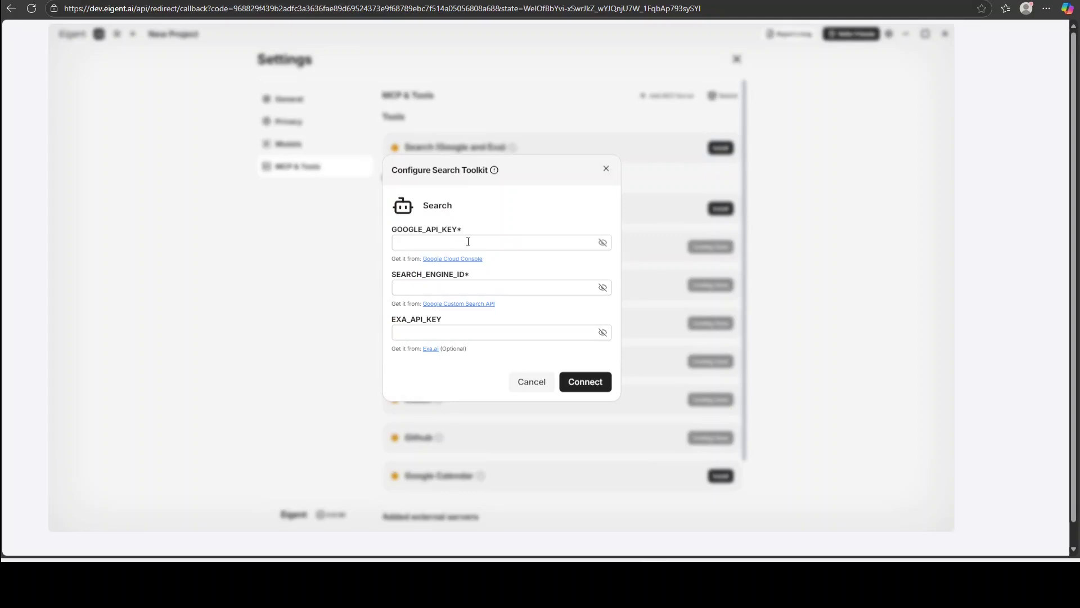
pyautogui.click(524, 388)
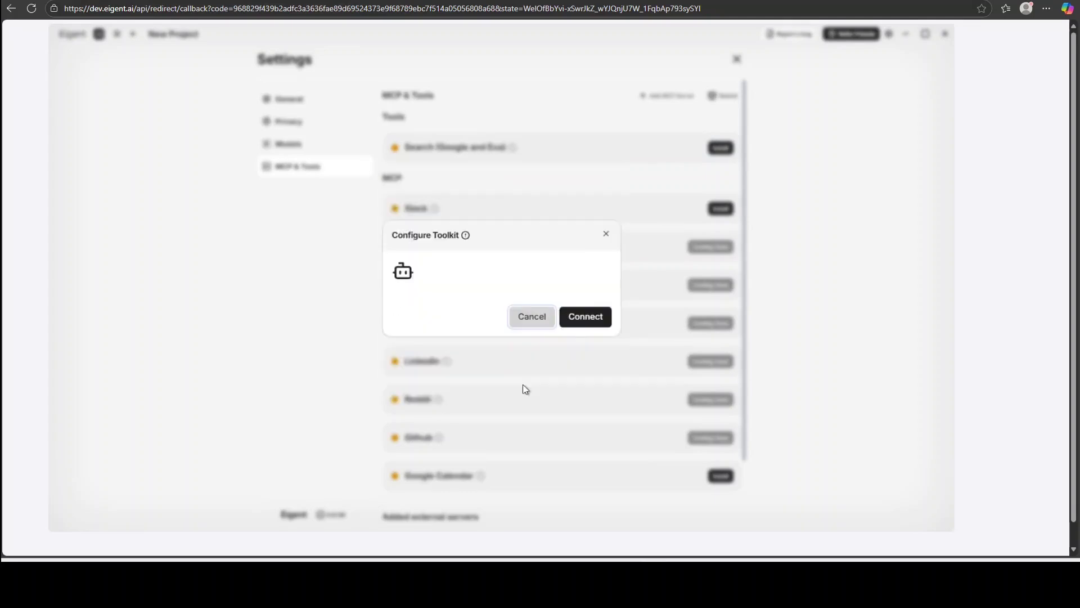
# Examine the JSON configuration for adding a local MCP server, closing it without installing anything.
pyautogui.click(665, 102)
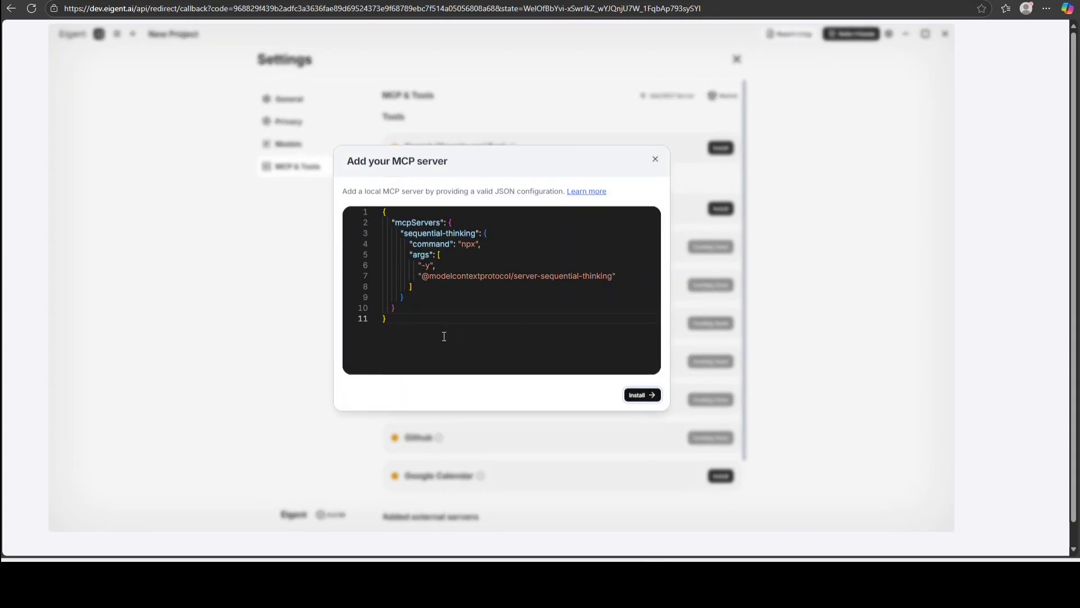
pyautogui.moveTo(441, 323); pyautogui.dragTo(359, 216)
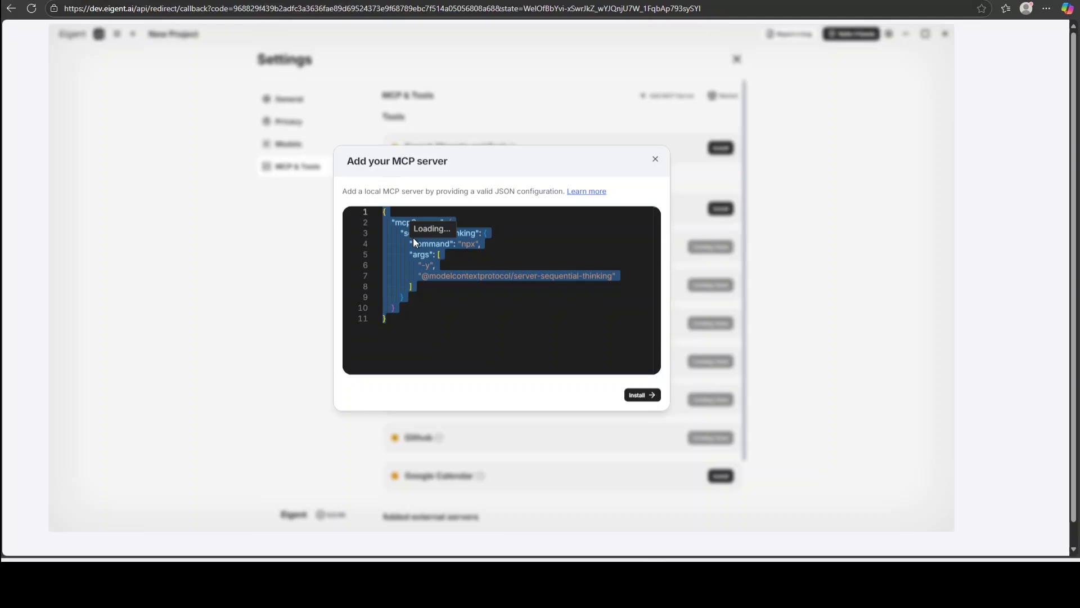
pyautogui.click(655, 161)
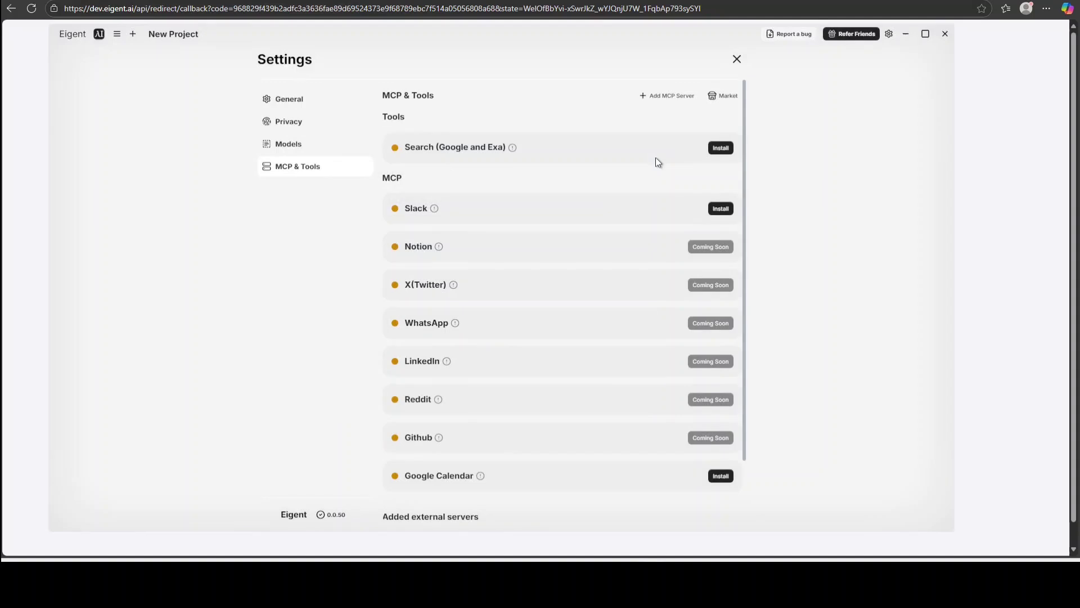
pyautogui.click(674, 96)
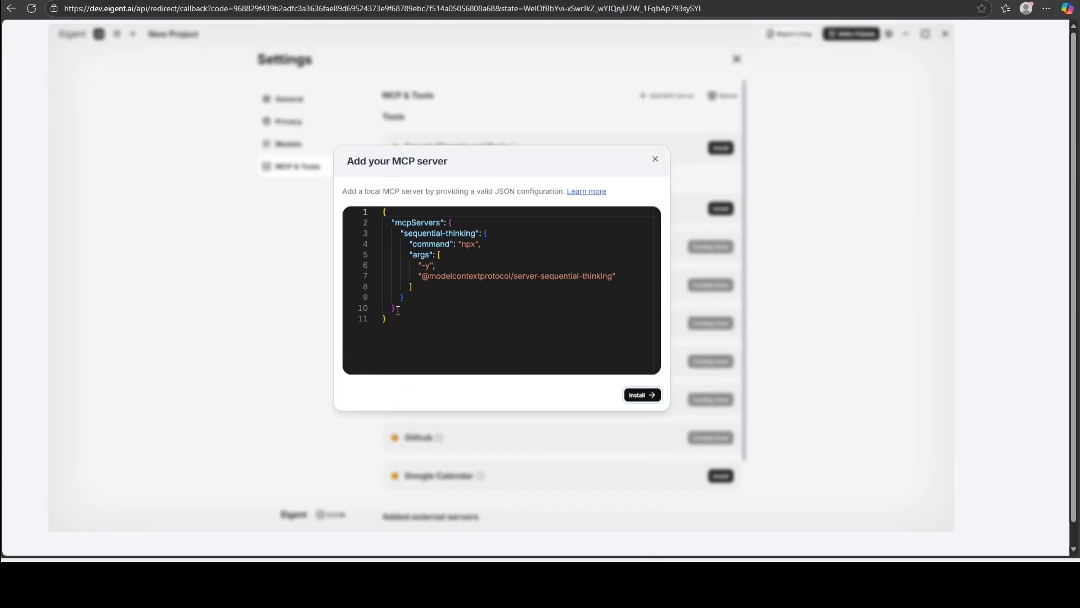
pyautogui.moveTo(394, 321); pyautogui.dragTo(354, 191)
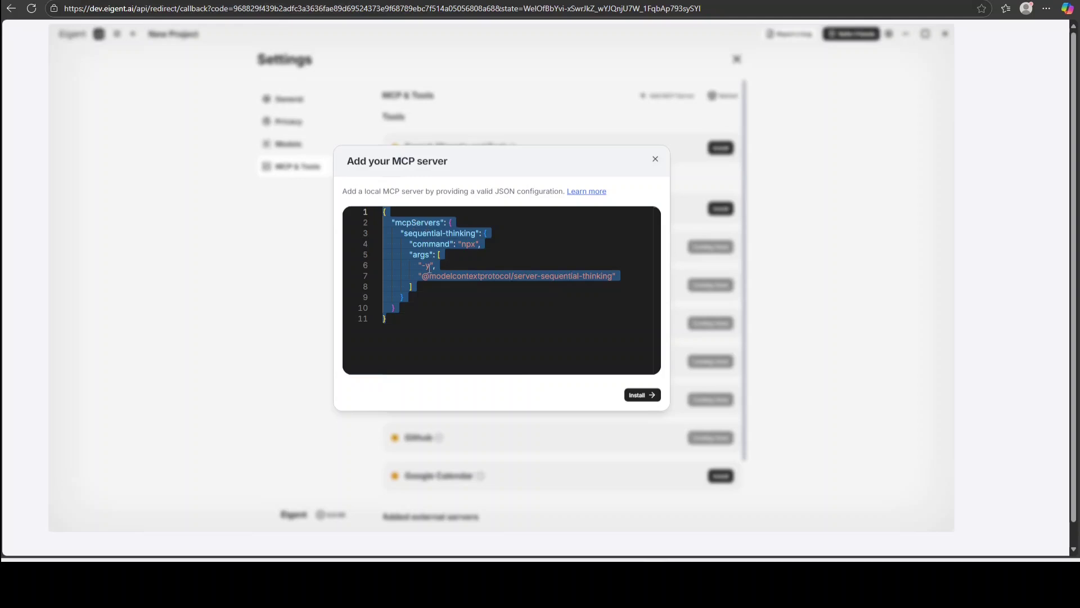
pyautogui.click(416, 296)
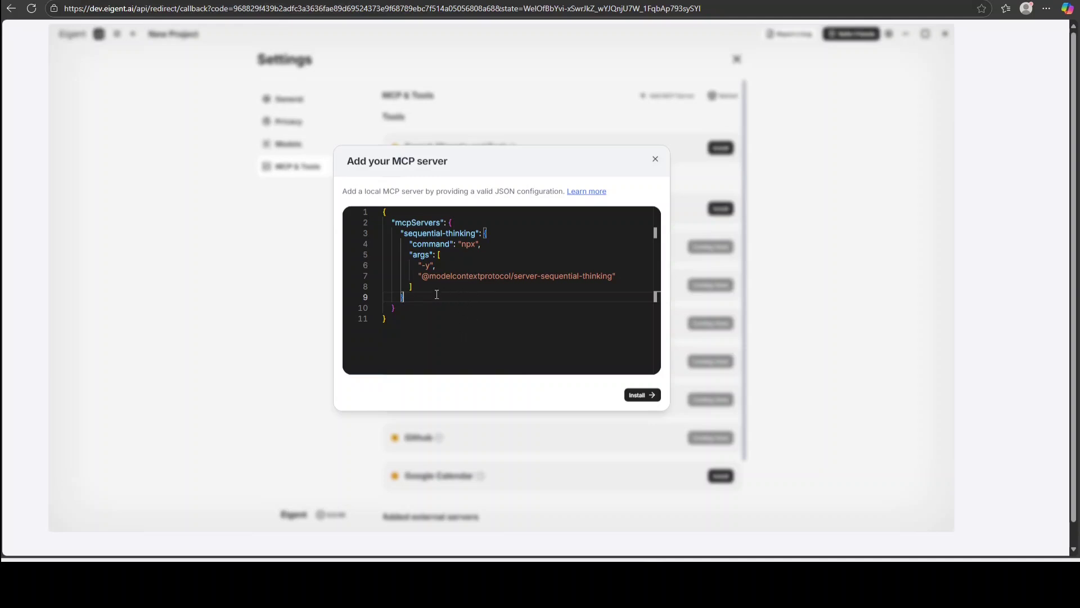
pyautogui.click(654, 161)
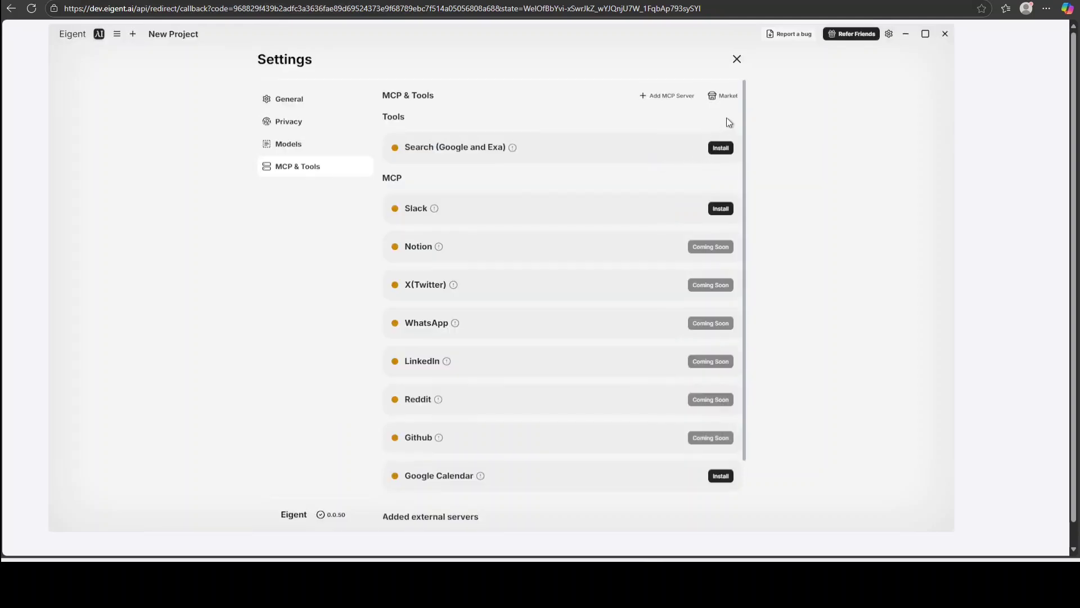
# Start a new project and request a 10-slide PowerPoint on the top 5 renewable energy trends in 2024, saved as Renewable_Energy_Trends_2024.pptx.
pyautogui.click(285, 101)
pyautogui.click(116, 35)
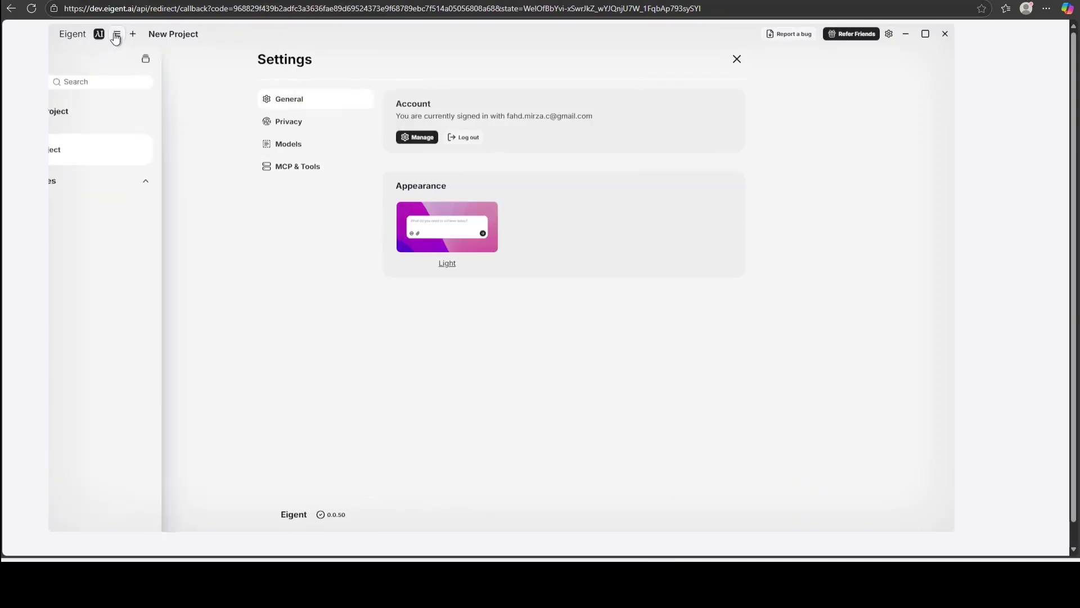
pyautogui.click(114, 114)
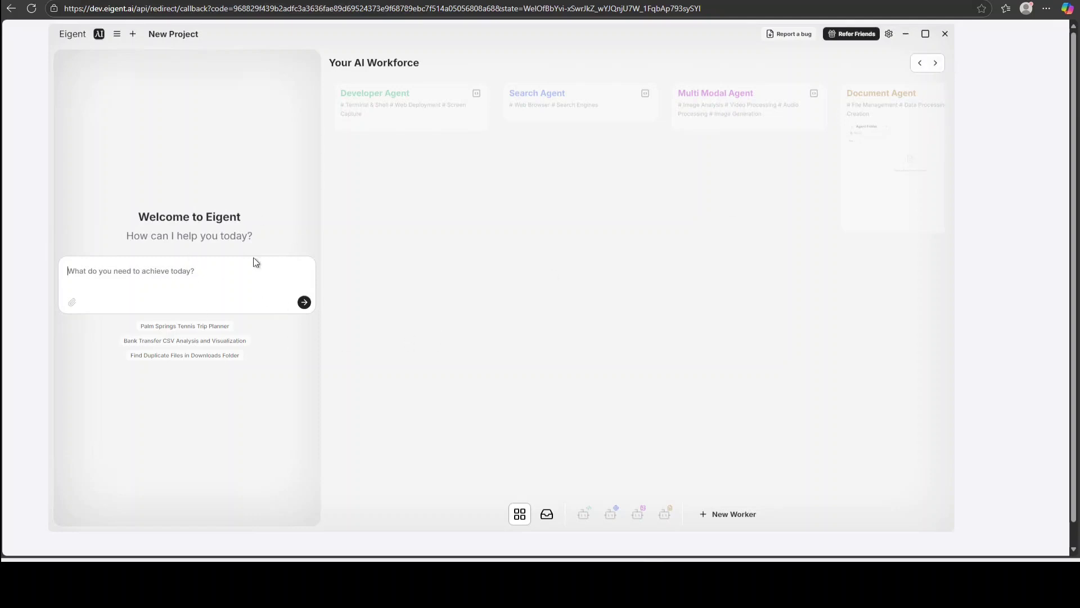
pyautogui.click(196, 271)
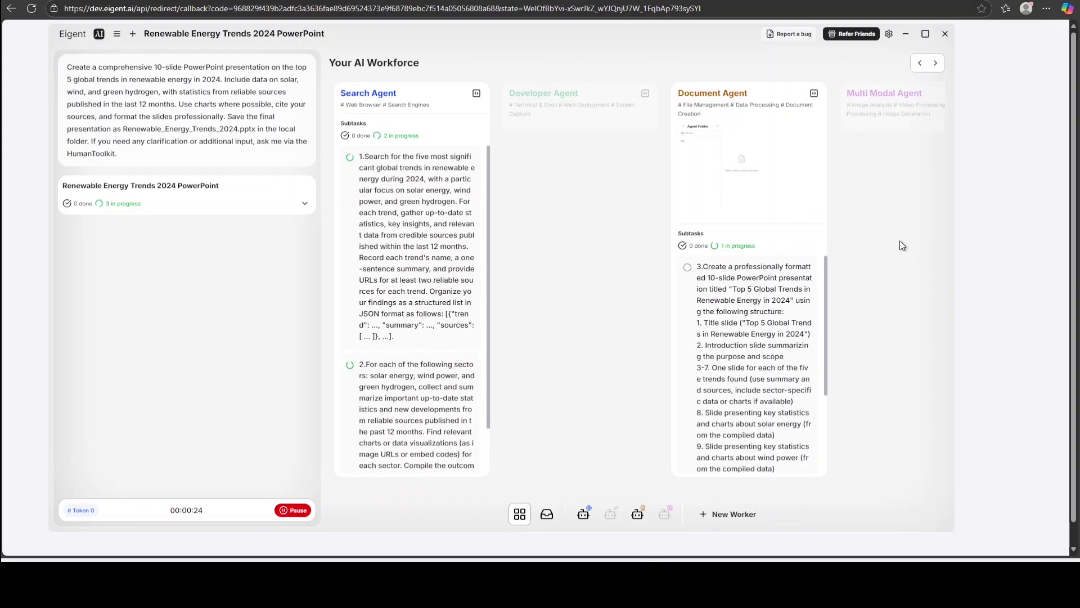
# Read through the subtasks assigned to the Search Agent and the Document Agent for the presentation.
pyautogui.scroll(-1, 422, 264)
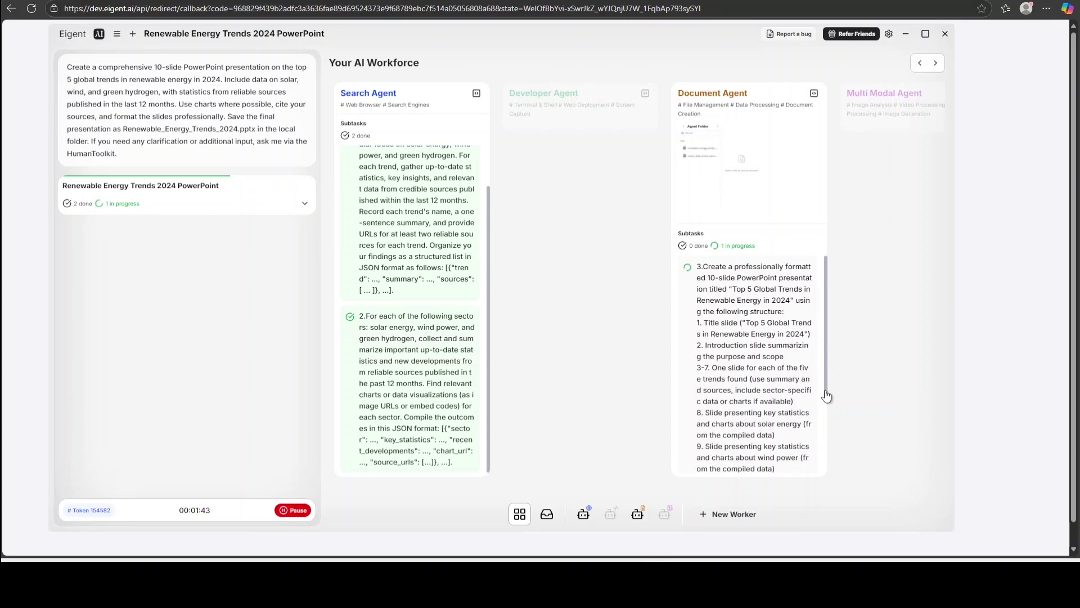
pyautogui.scroll(-1, 836, 446)
pyautogui.scroll(-1, 771, 410)
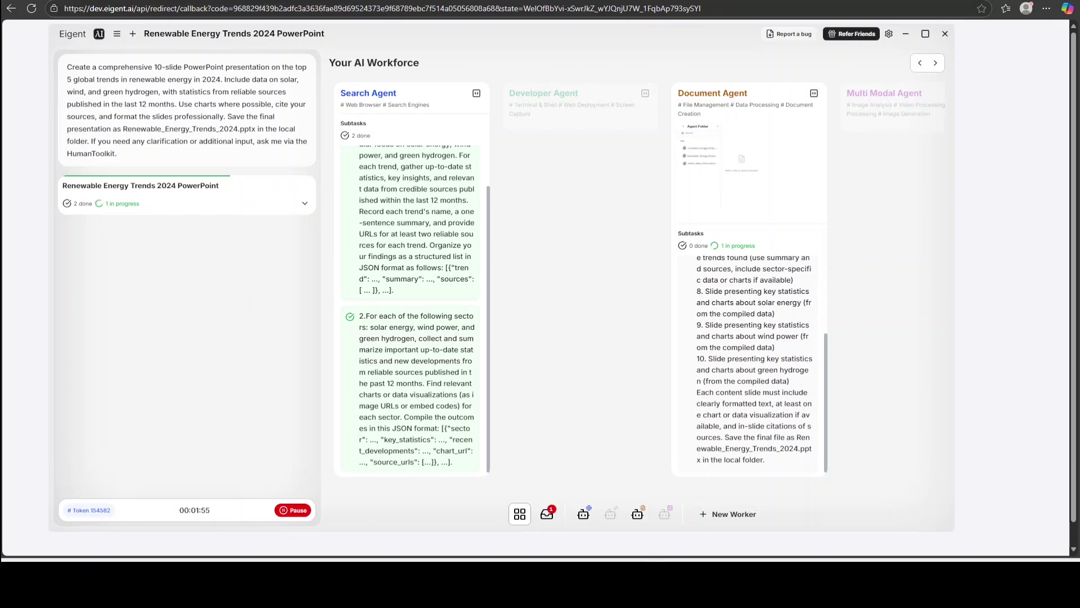
# Minimize the folder window with the generated presentation and view the archived project in the Task Hub.
pyautogui.click(117, 34)
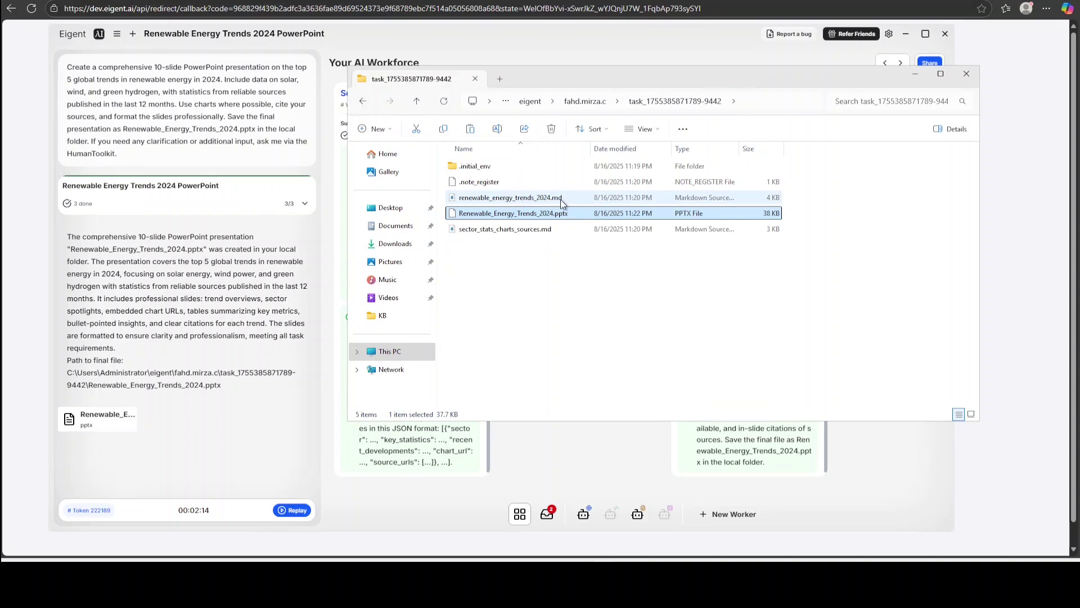
pyautogui.click(915, 74)
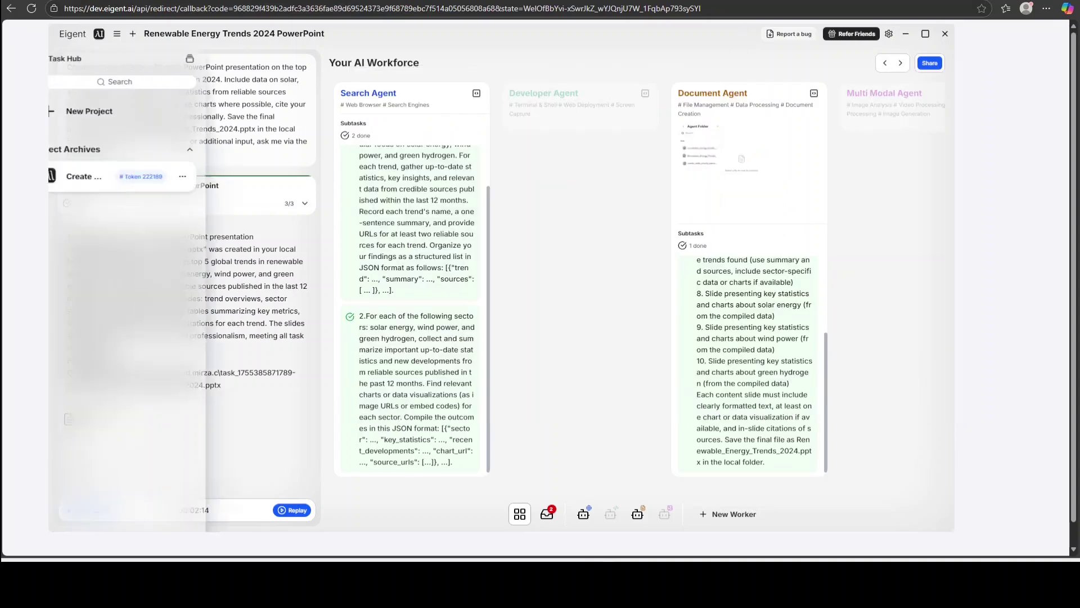